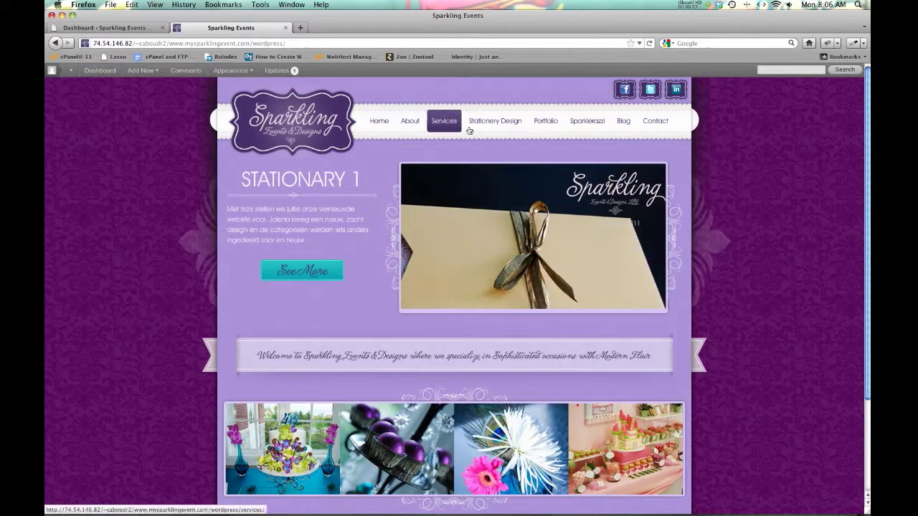
# Step: Look over the live Sparkling Events homepage, then return to the WordPress Dashboard tab
pyautogui.scroll(-3, 728, 159)
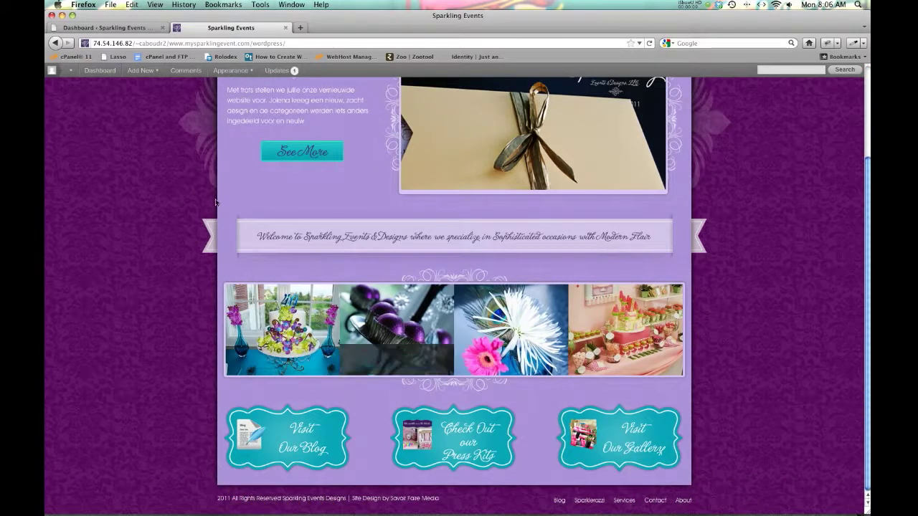
pyautogui.scroll(3, 215, 202)
pyautogui.click(72, 28)
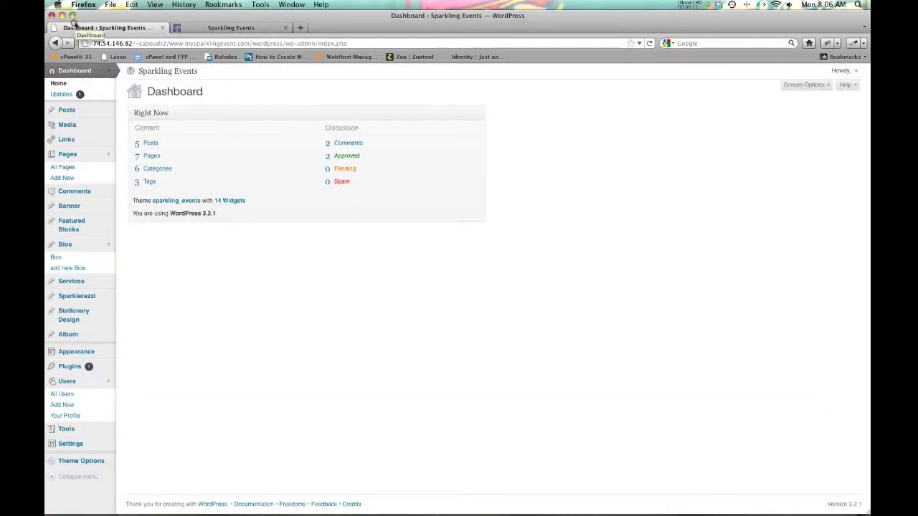
# Step: Go to Appearance > Menus to show the Main Menu items
pyautogui.click(282, 304)
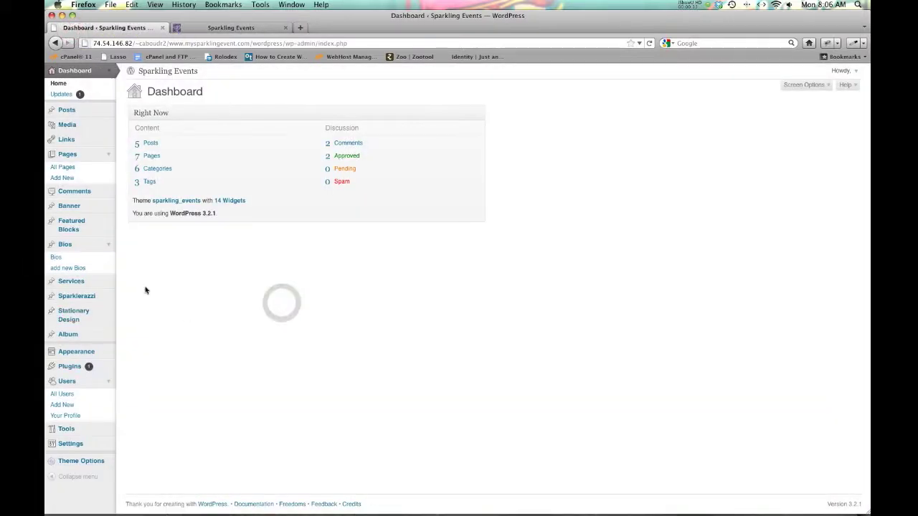
pyautogui.click(107, 352)
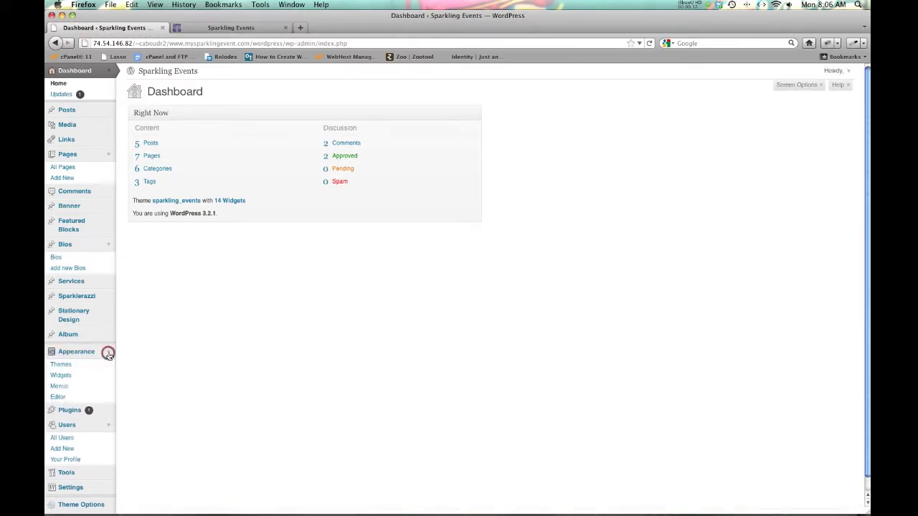
pyautogui.click(59, 387)
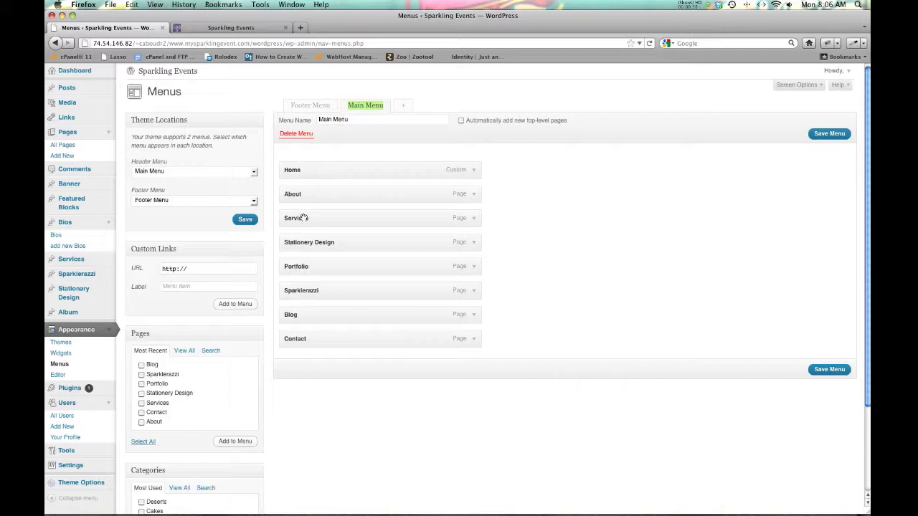
pyautogui.click(250, 31)
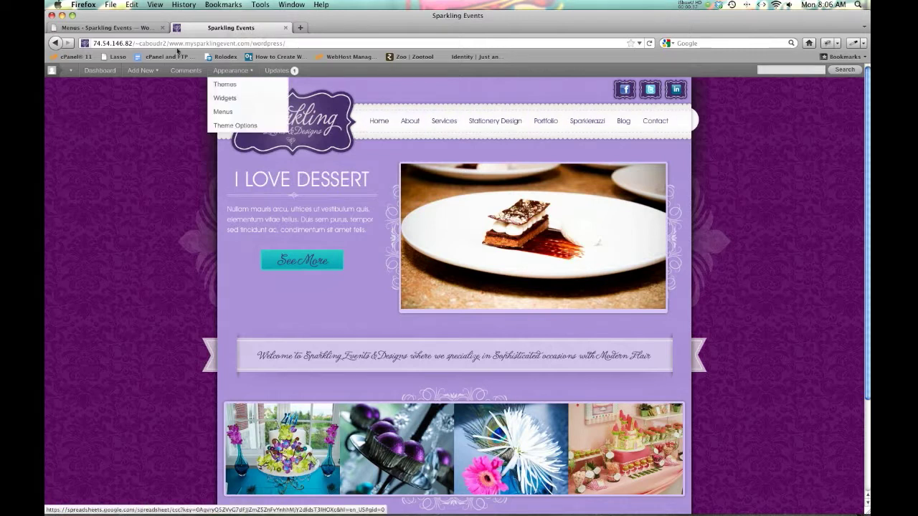
pyautogui.click(121, 29)
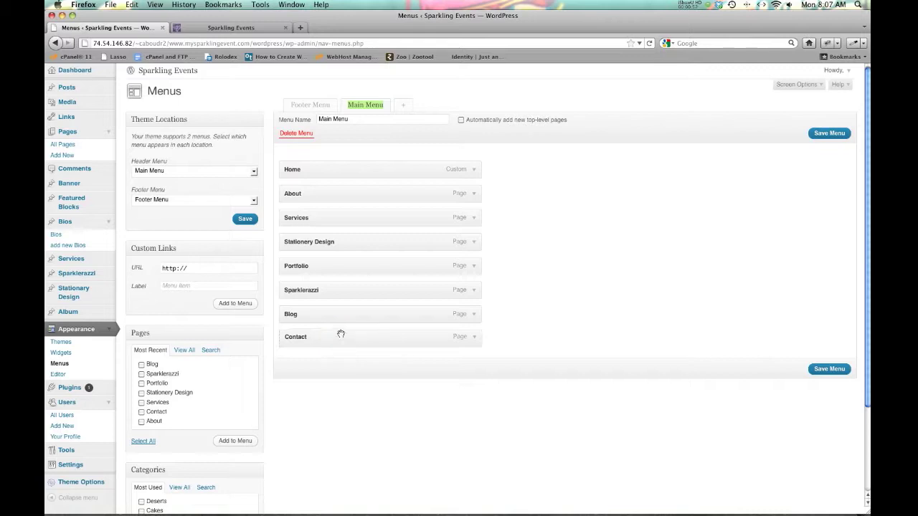
pyautogui.moveTo(341, 334); pyautogui.dragTo(332, 313)
# Step: Save the Main Menu with Contact before Blog and confirm that order on the reloaded live site
pyautogui.click(810, 371)
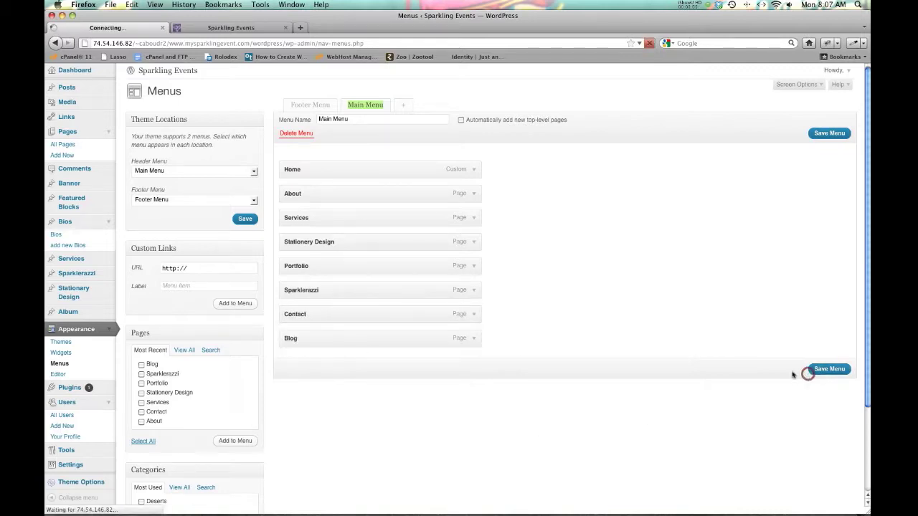
pyautogui.click(201, 29)
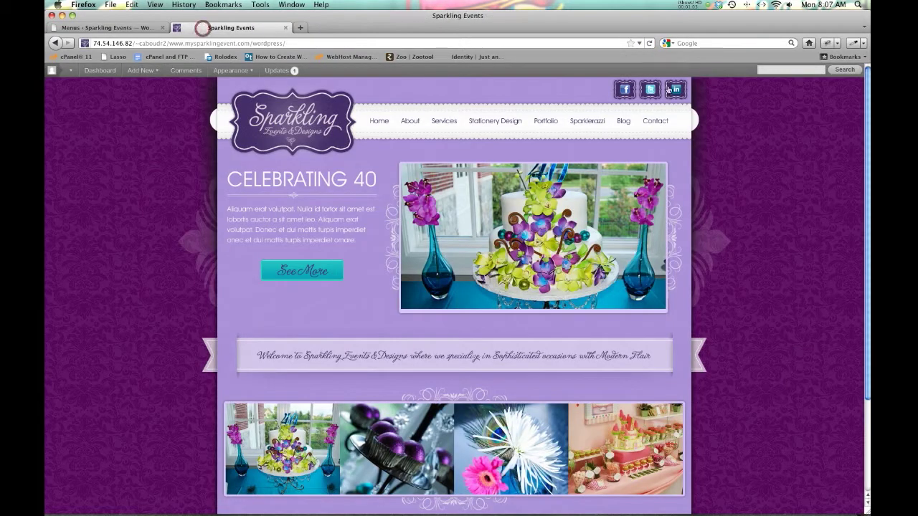
pyautogui.click(647, 44)
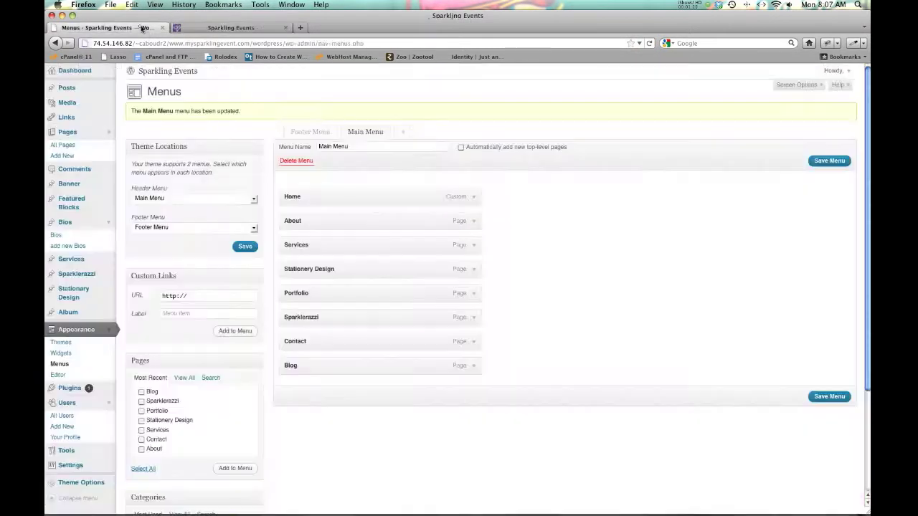
pyautogui.click(140, 27)
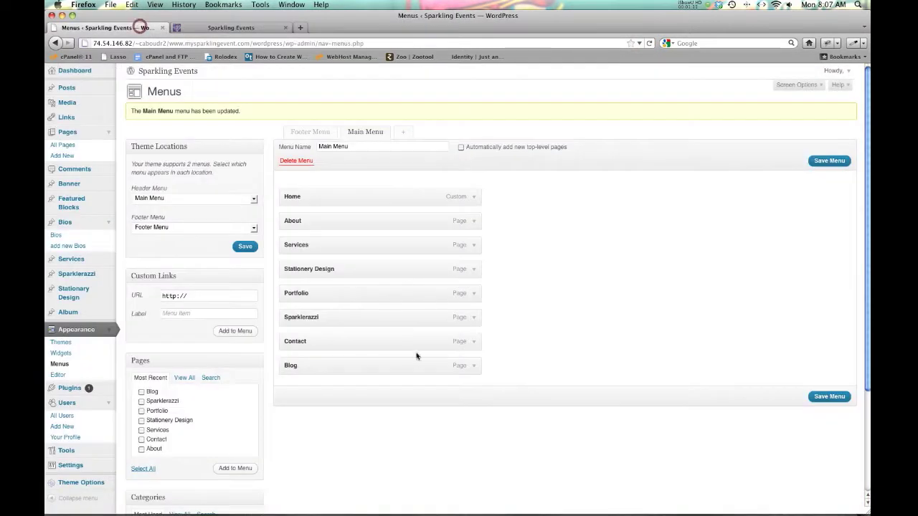
pyautogui.moveTo(347, 367); pyautogui.dragTo(333, 344)
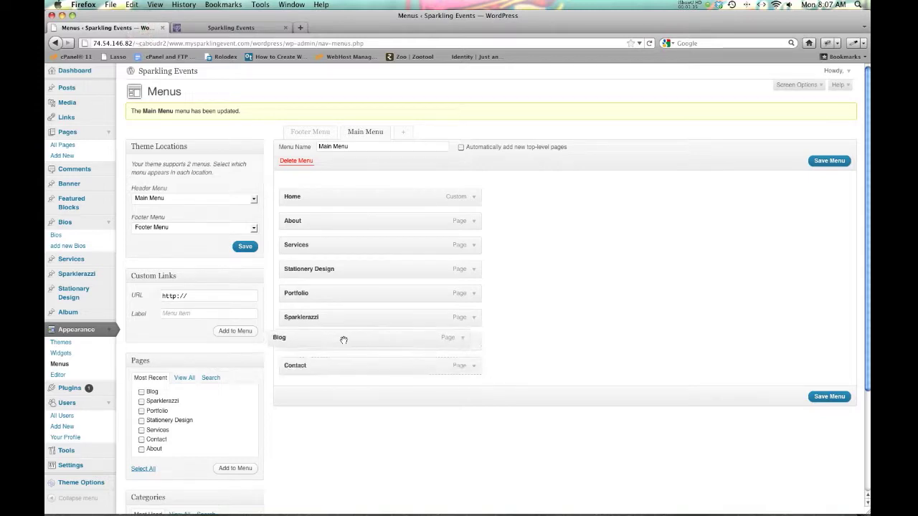
# Step: Move Blog back between Sparklerazzi and Contact, then check the live header
pyautogui.moveTo(333, 344); pyautogui.dragTo(375, 343)
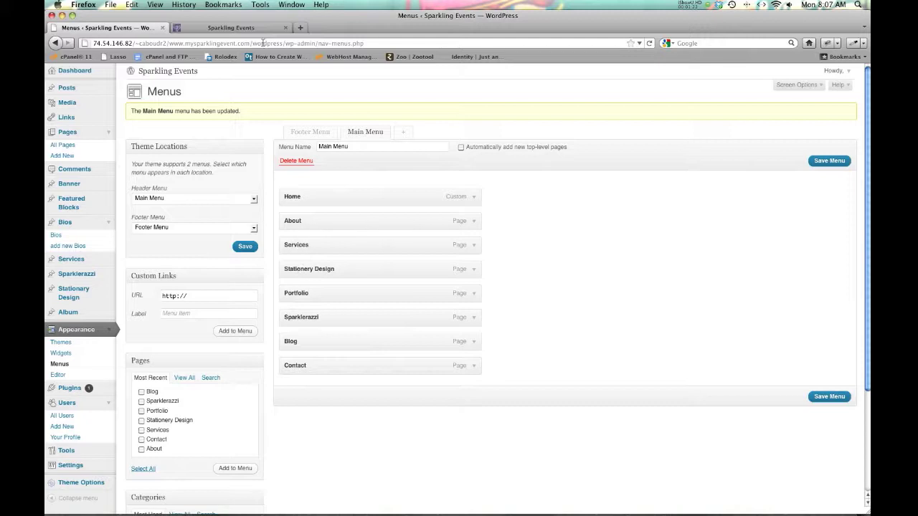
pyautogui.click(230, 27)
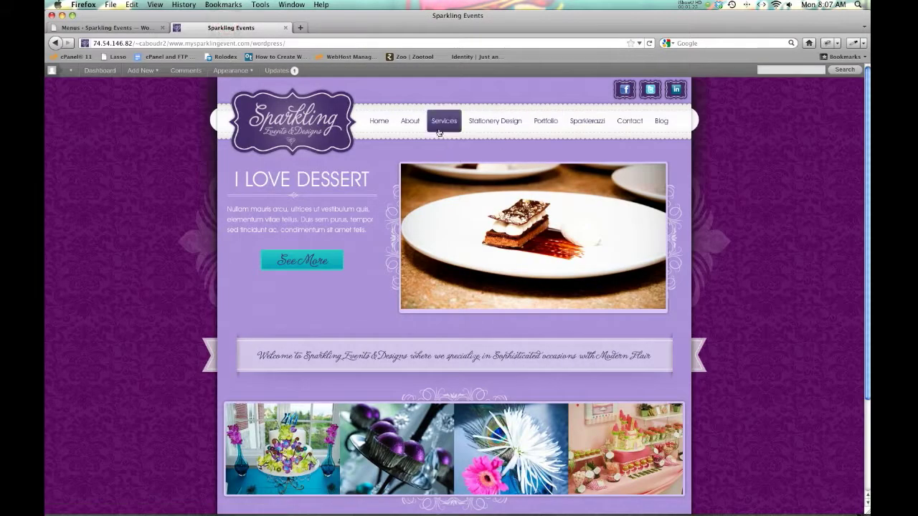
pyautogui.click(108, 27)
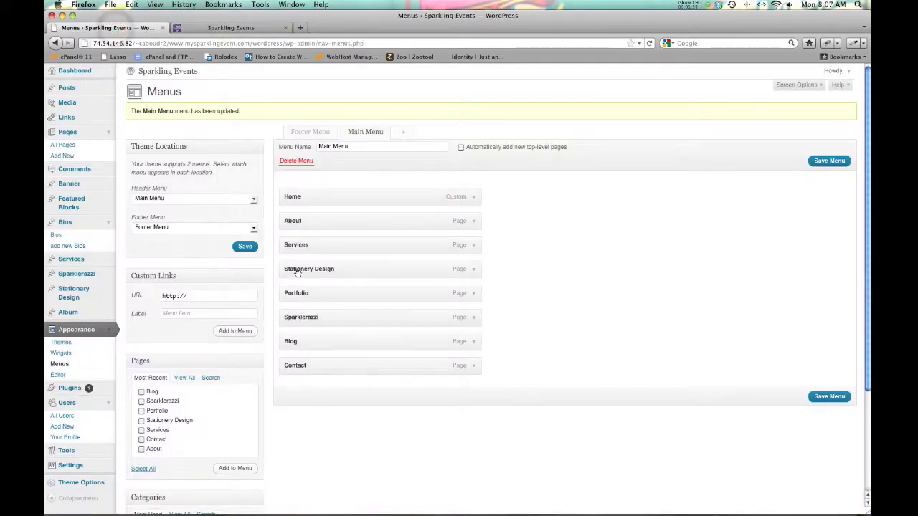
pyautogui.click(297, 274)
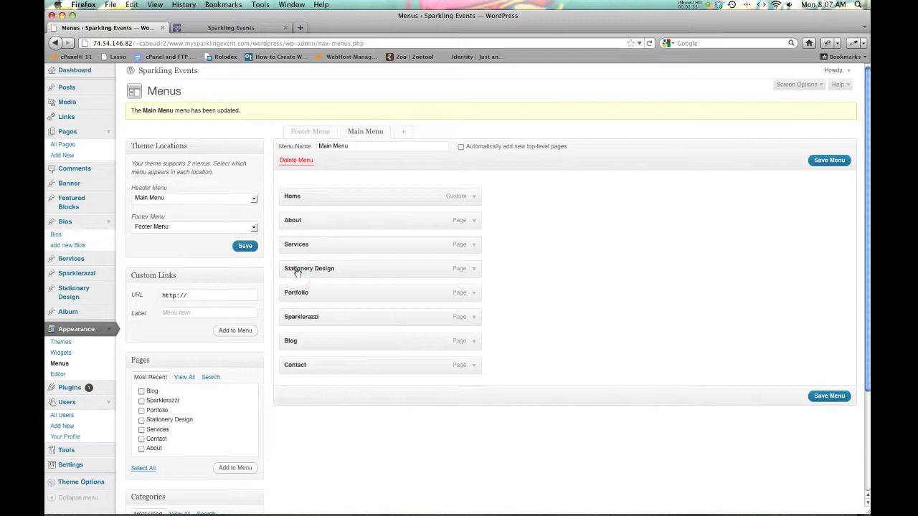
# Step: Nest Stationery Design and then Portfolio beneath Services as sub-items
pyautogui.moveTo(299, 271); pyautogui.dragTo(316, 265)
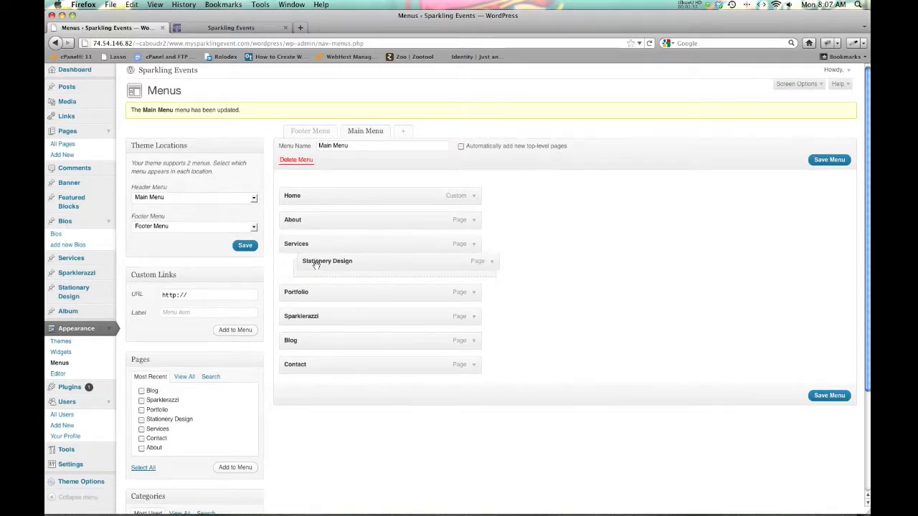
pyautogui.moveTo(316, 265)
pyautogui.mouseDown()
pyautogui.moveTo(326, 272)
pyautogui.moveTo(299, 271)
pyautogui.mouseUp()
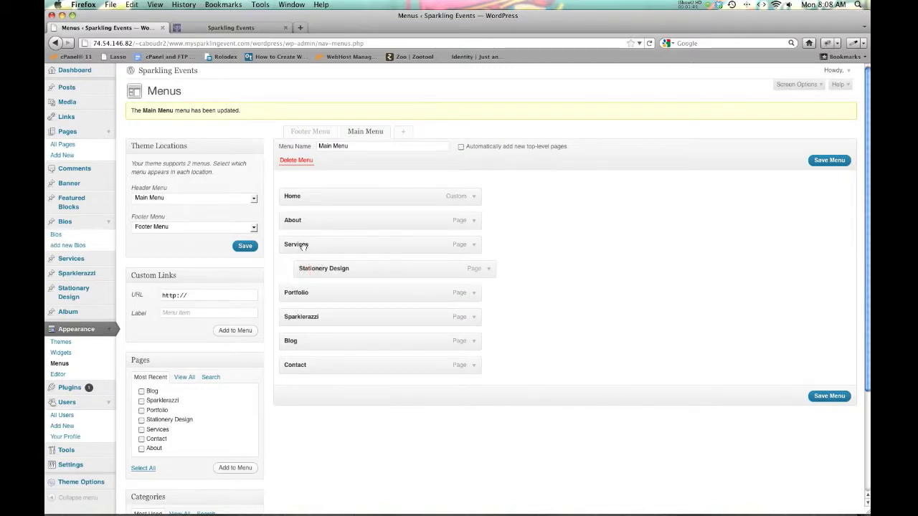
pyautogui.moveTo(297, 289); pyautogui.dragTo(309, 294)
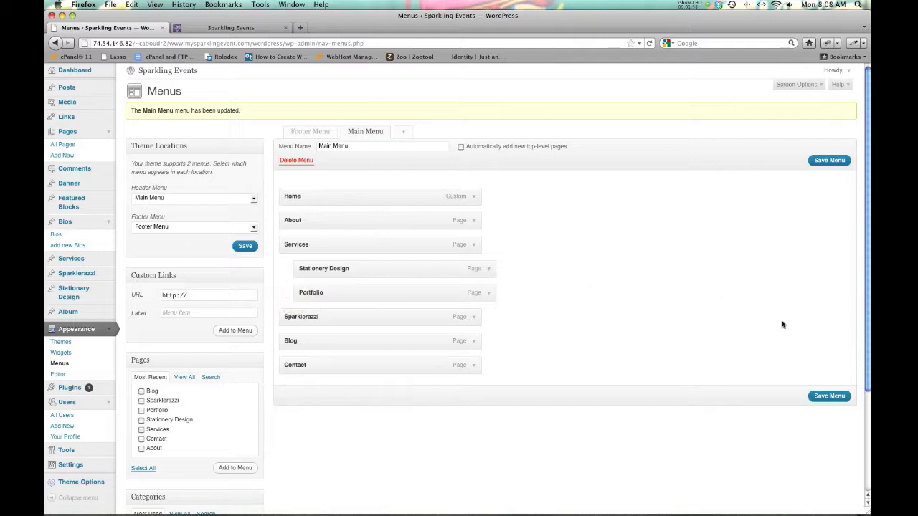
# Step: Save the menu and reload the live site to view the Services dropdown
pyautogui.click(832, 397)
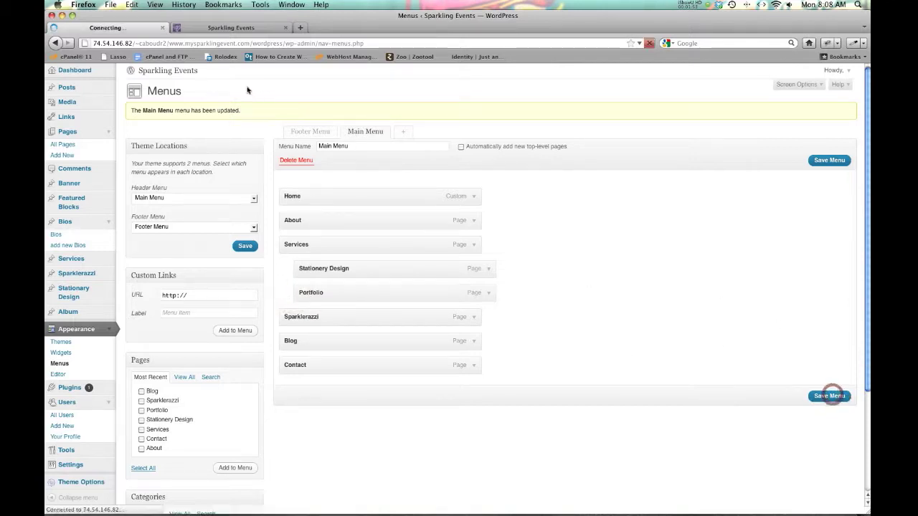
pyautogui.click(232, 29)
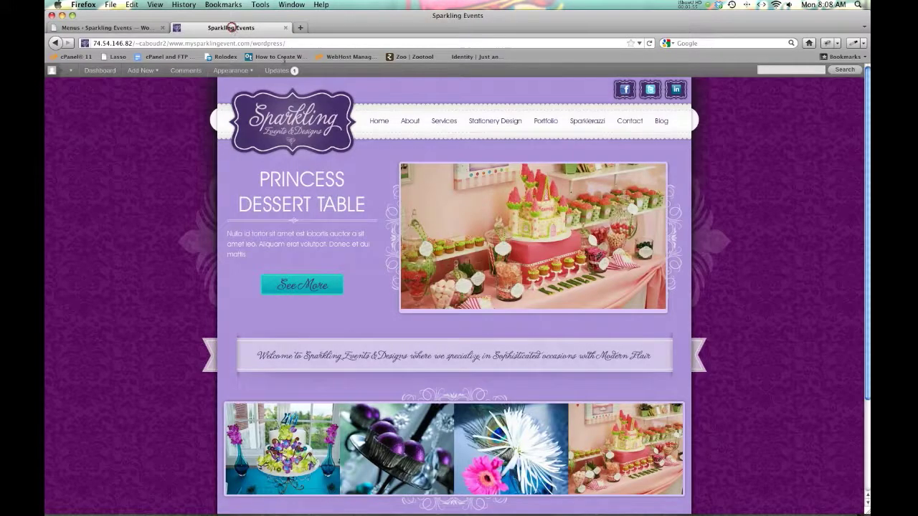
pyautogui.click(650, 44)
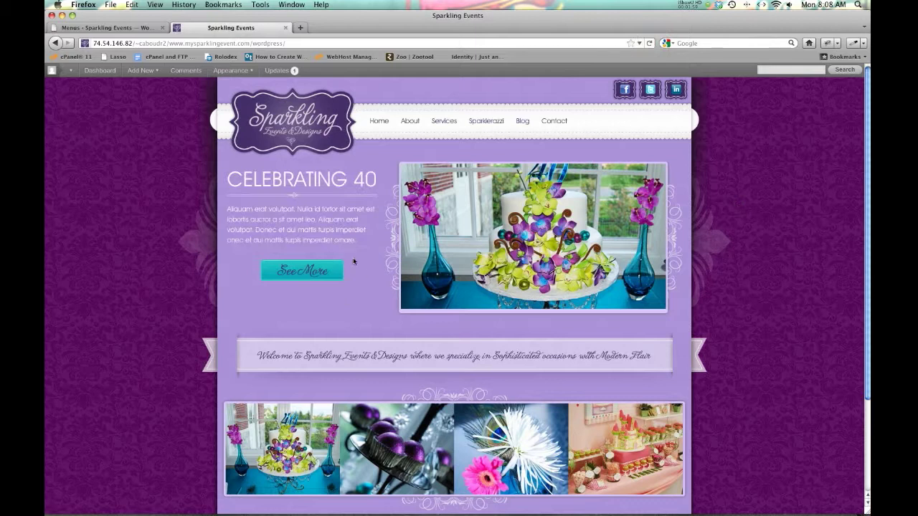
pyautogui.moveTo(444, 120)
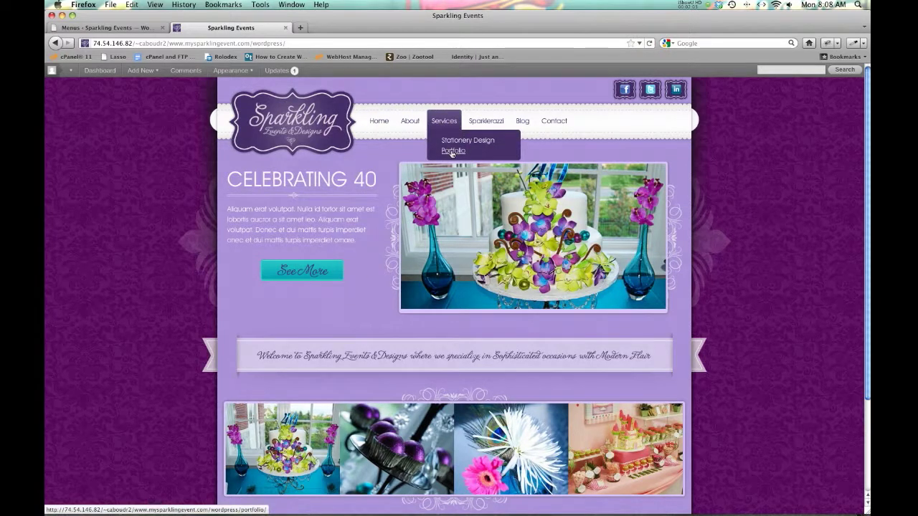
pyautogui.click(137, 29)
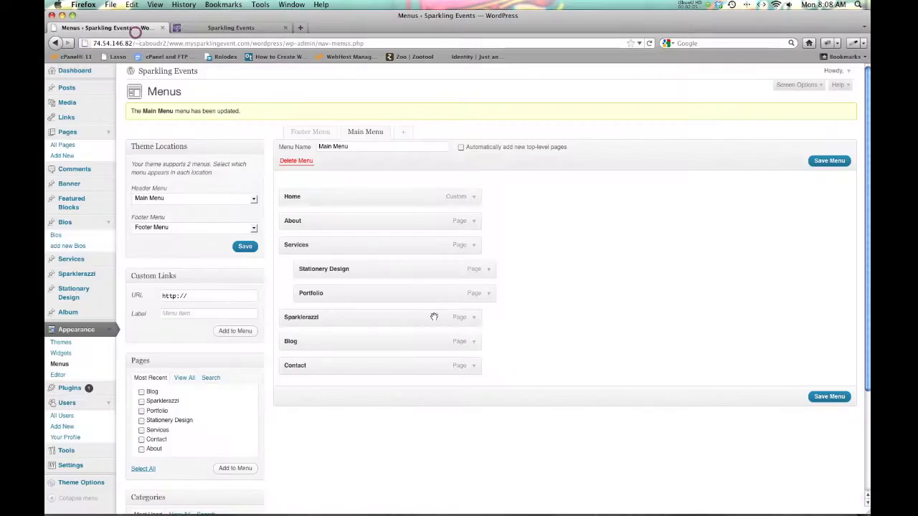
pyautogui.click(373, 268)
# Step: Move Portfolio out from under Services to the top level
pyautogui.moveTo(363, 294)
pyautogui.mouseDown()
pyautogui.moveTo(337, 294)
pyautogui.moveTo(362, 292)
pyautogui.moveTo(352, 271)
pyautogui.mouseUp()
pyautogui.scroll(-5, 264, 303)
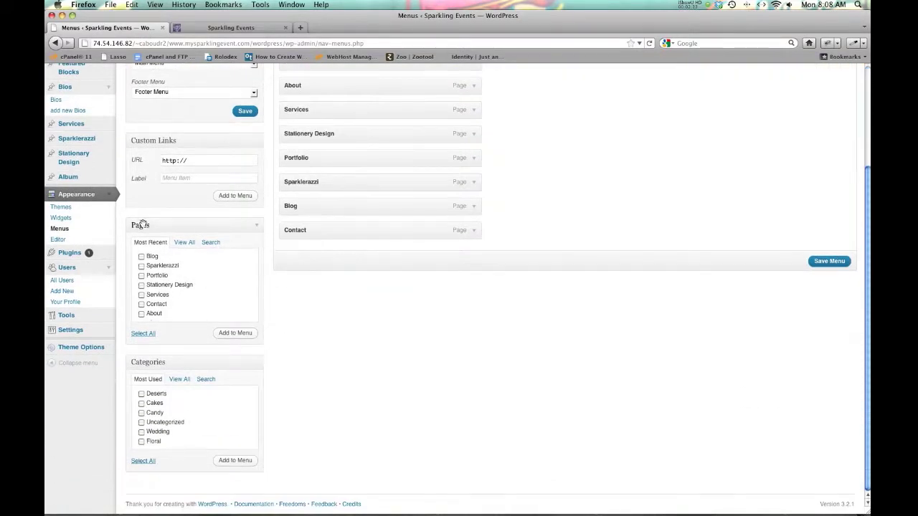
pyautogui.scroll(3, 157, 230)
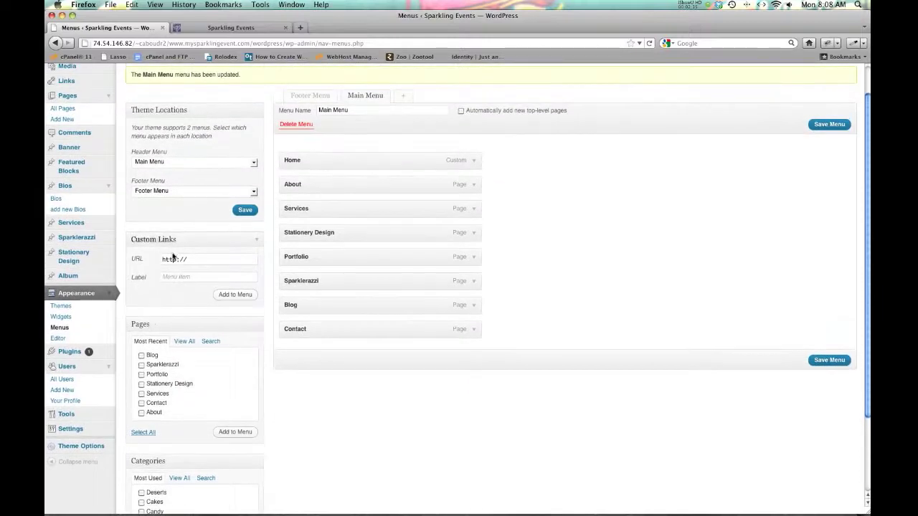
# Step: Add the Blog page to the Main Menu from the Pages list
pyautogui.click(175, 260)
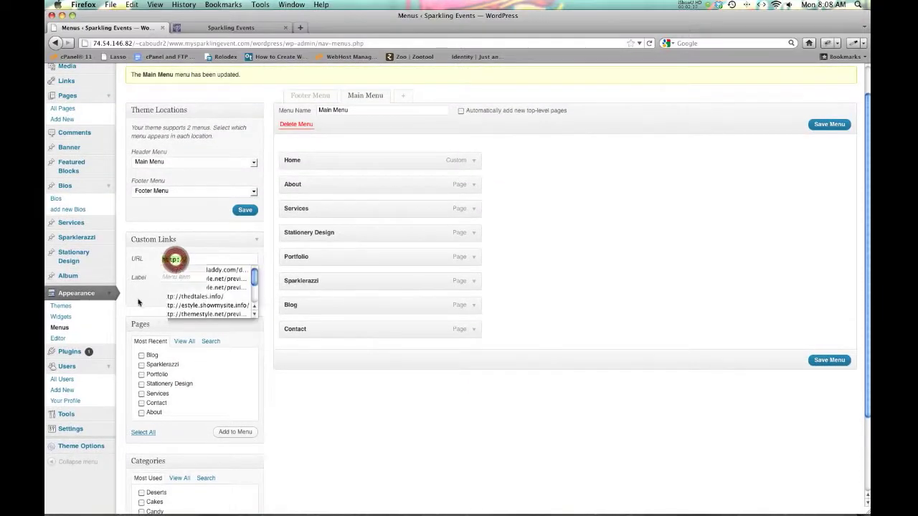
pyautogui.click(174, 259)
pyautogui.scroll(-3, 179, 278)
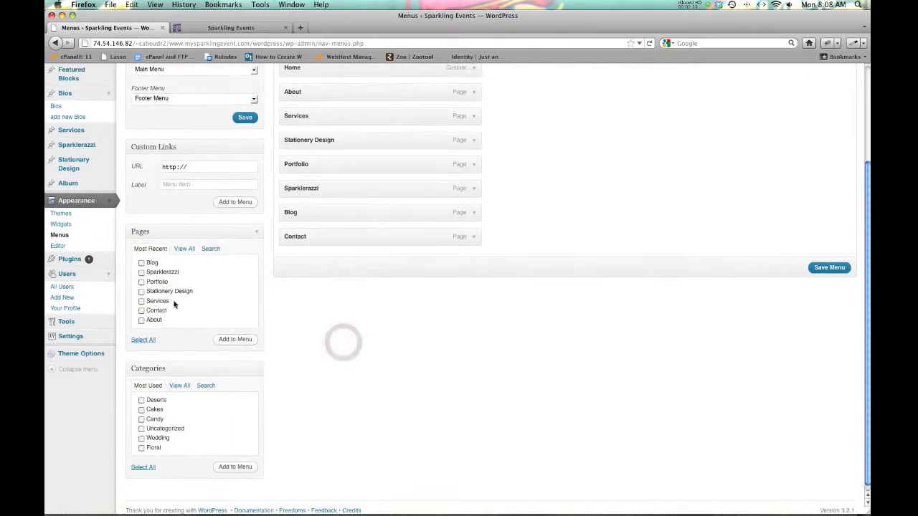
pyautogui.scroll(2, 165, 391)
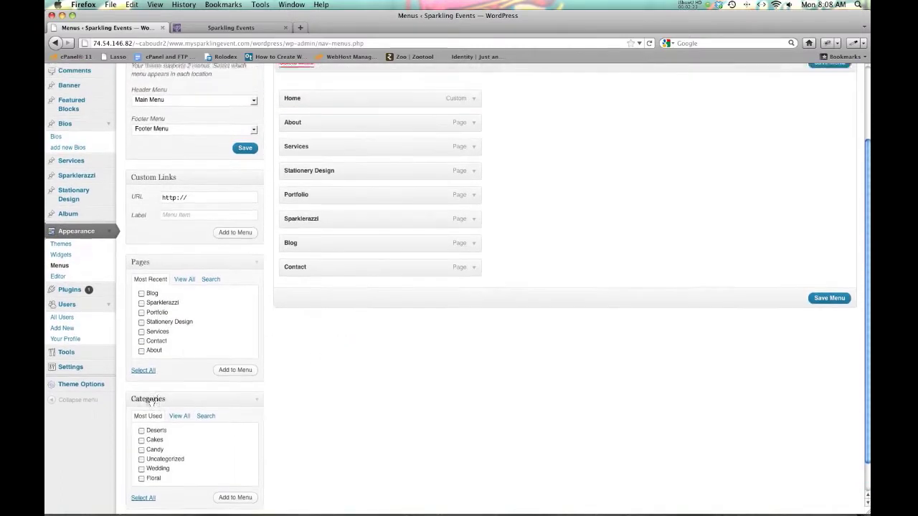
pyautogui.click(142, 327)
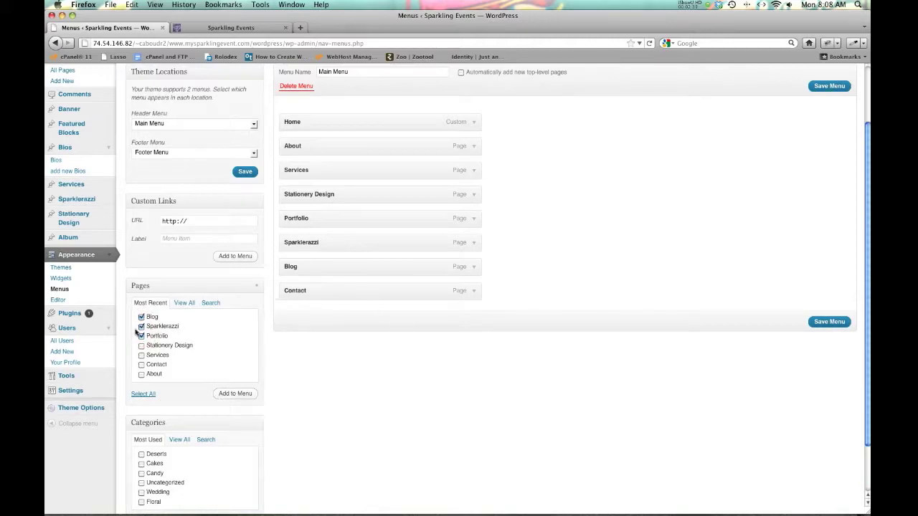
pyautogui.click(229, 393)
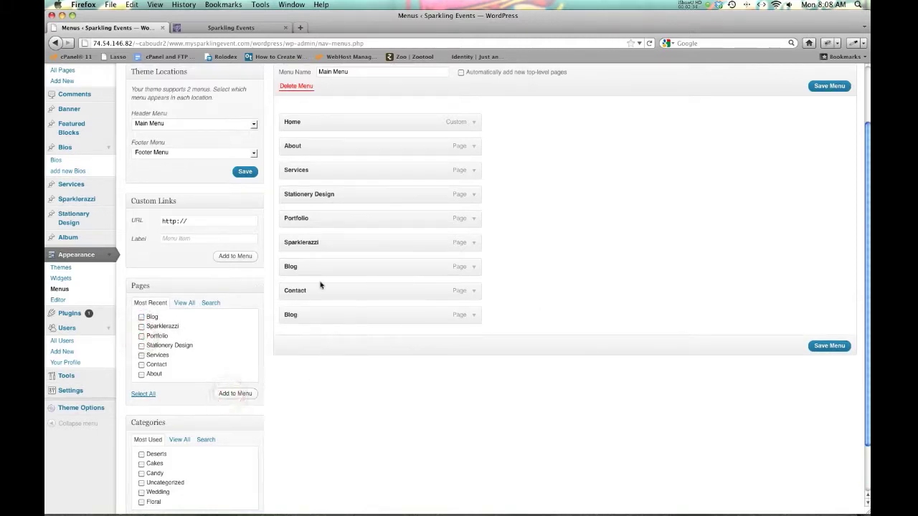
# Step: Remove the duplicate Blog item and save the flattened Main Menu
pyautogui.moveTo(331, 319)
pyautogui.mouseDown()
pyautogui.moveTo(306, 317)
pyautogui.moveTo(442, 329)
pyautogui.mouseUp()
pyautogui.click(470, 317)
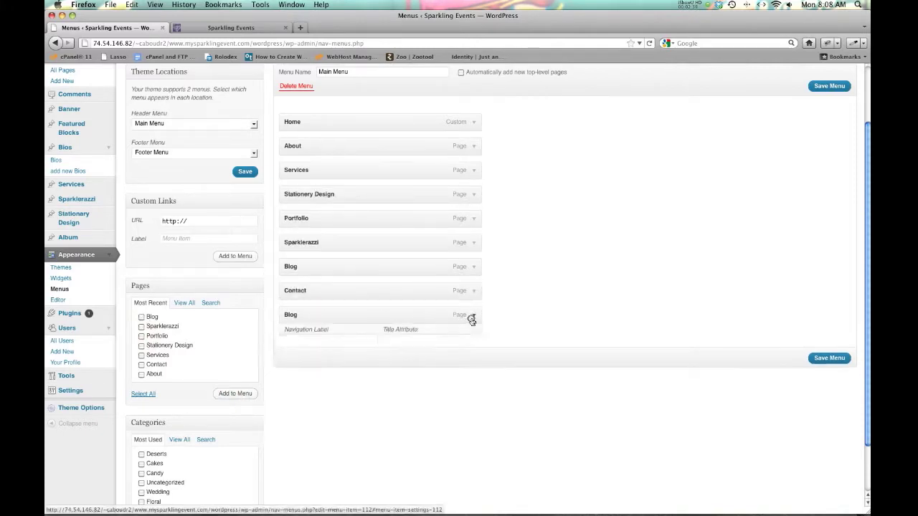
pyautogui.doubleClick(303, 344)
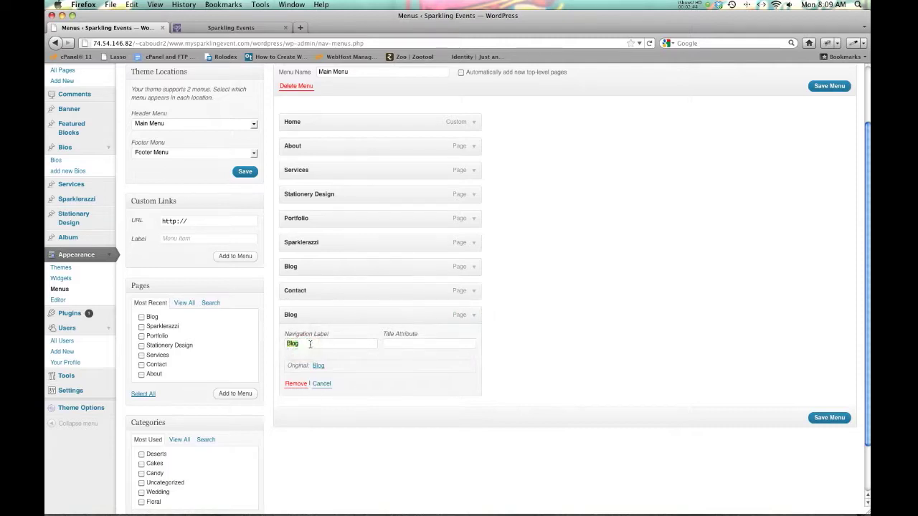
pyautogui.click(296, 383)
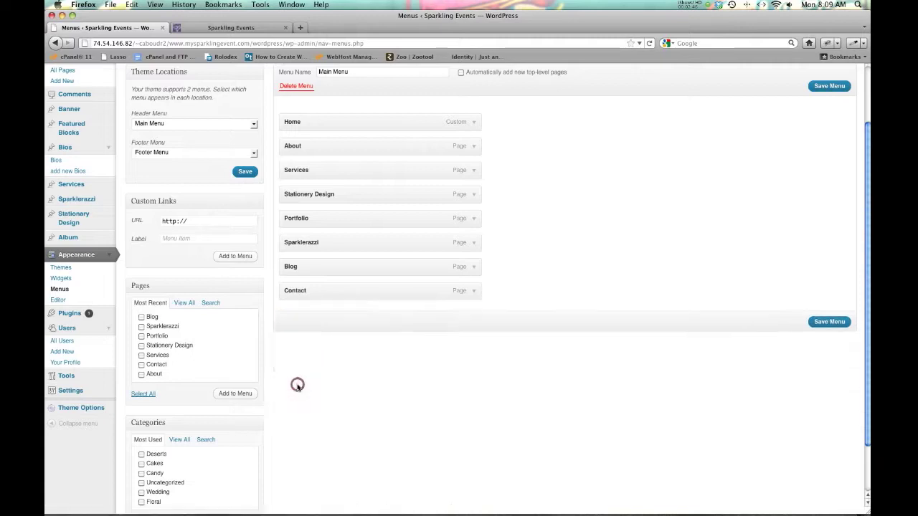
pyautogui.click(814, 321)
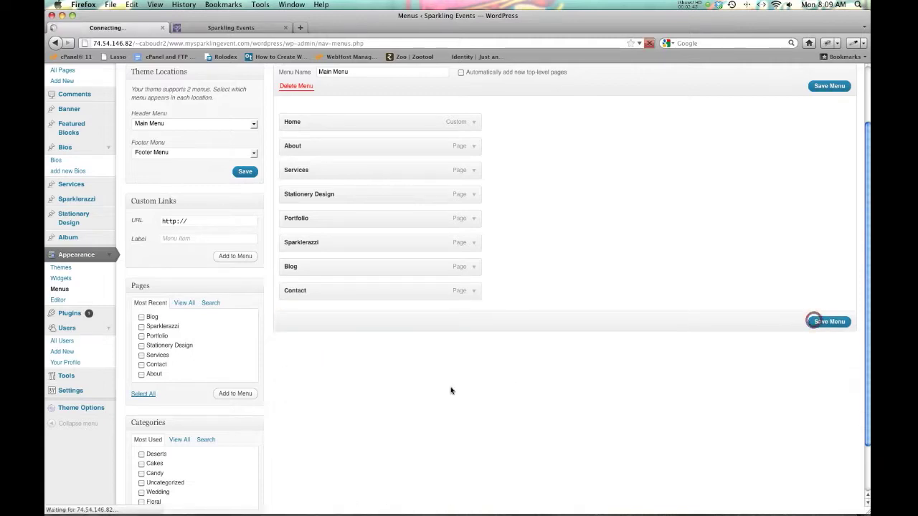
pyautogui.scroll(-3, 420, 389)
pyautogui.scroll(-2, 420, 389)
pyautogui.scroll(3, 420, 389)
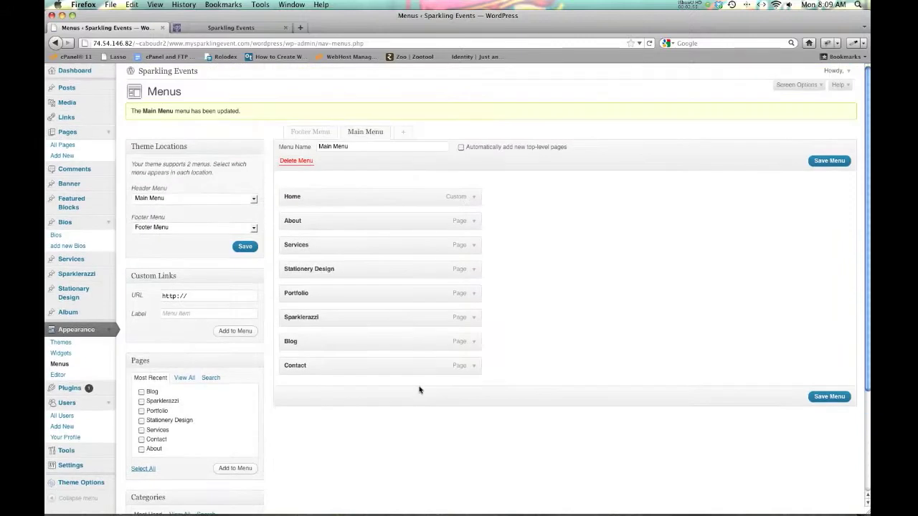
pyautogui.click(313, 132)
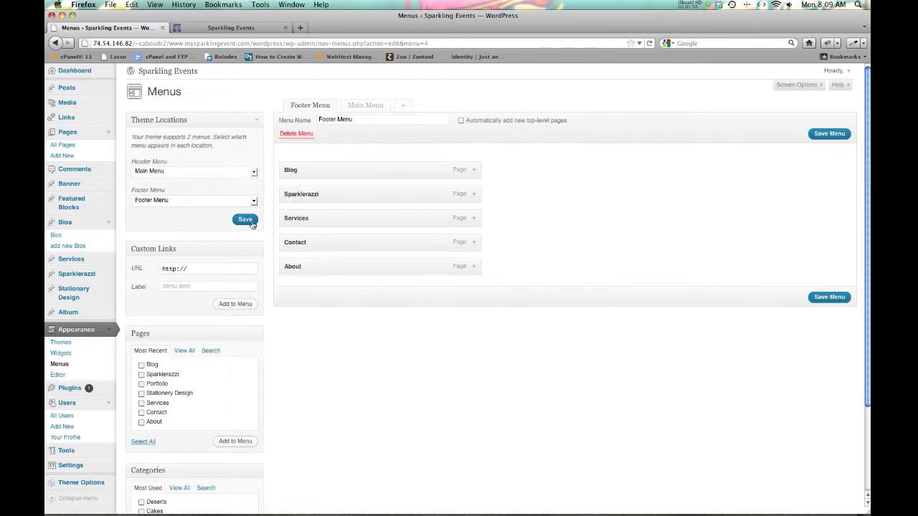
# Step: Fill Custom Links with the site's home URL and the label 'Home'
pyautogui.doubleClick(188, 269)
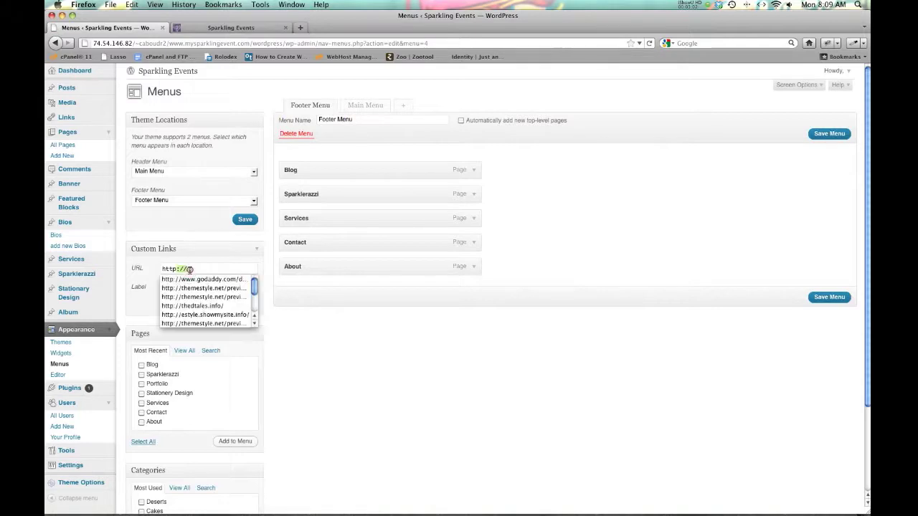
pyautogui.click(246, 32)
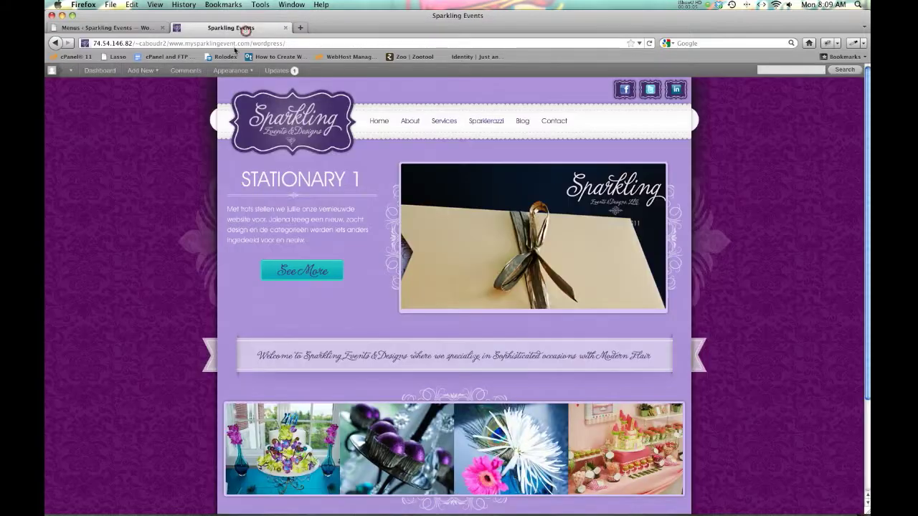
pyautogui.click(146, 32)
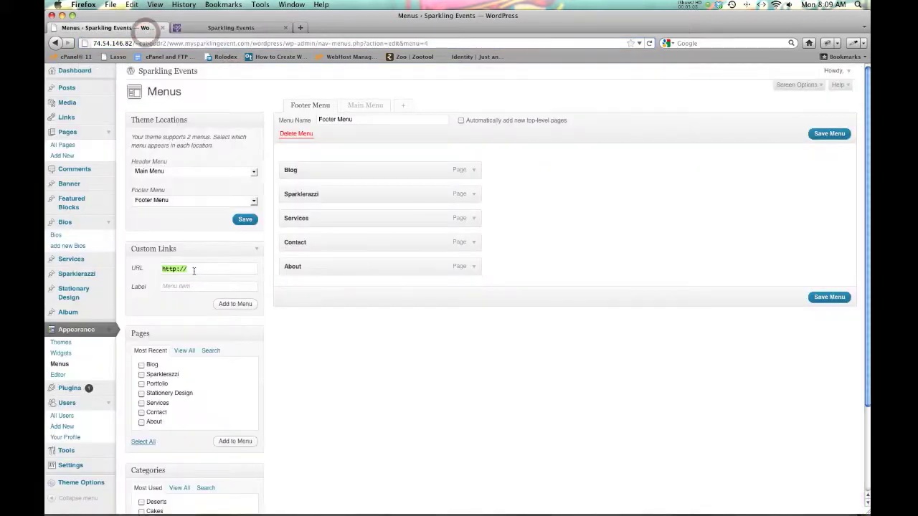
pyautogui.press('super+v')
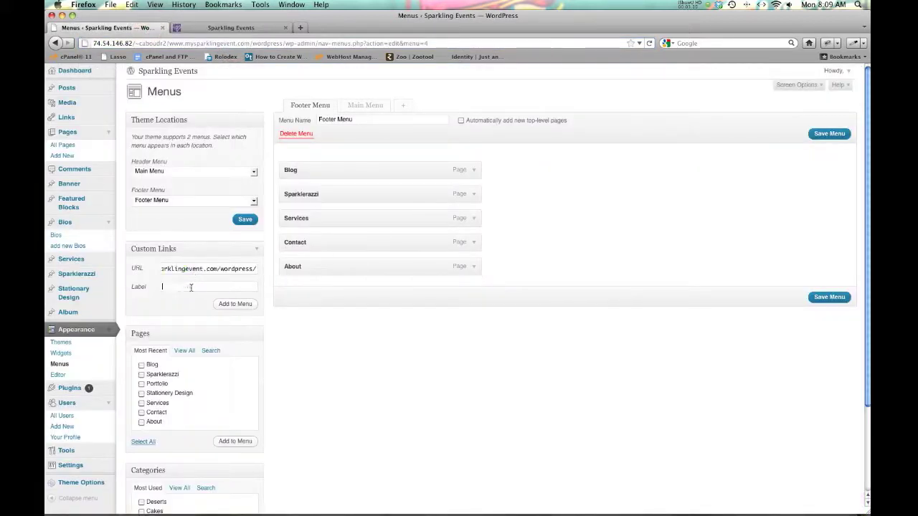
pyautogui.write('Home')
# Step: Add the Home link to the Footer Menu, move it to the top, and save
pyautogui.click(352, 349)
pyautogui.click(247, 304)
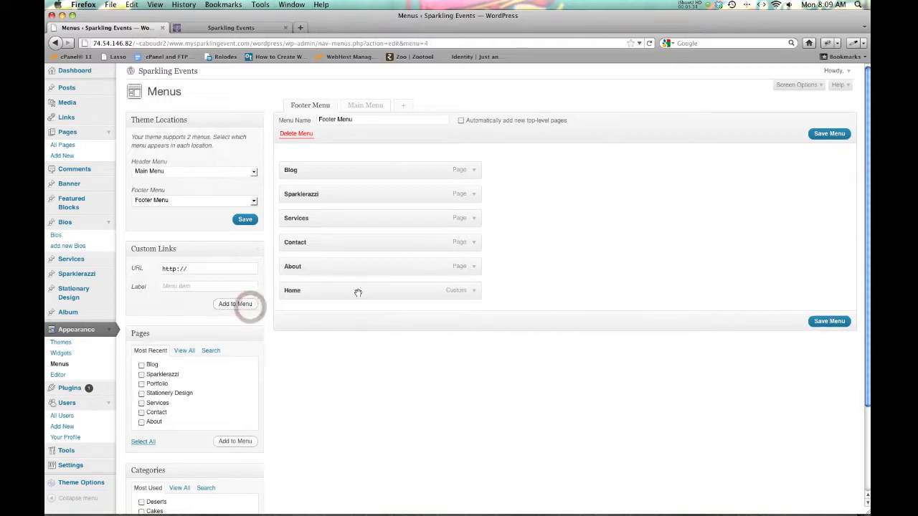
pyautogui.moveTo(347, 290); pyautogui.dragTo(341, 167)
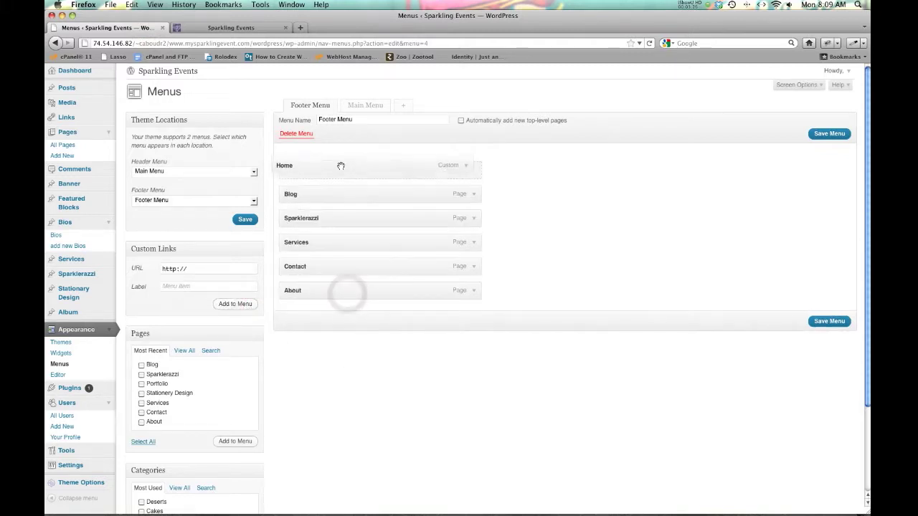
pyautogui.click(826, 322)
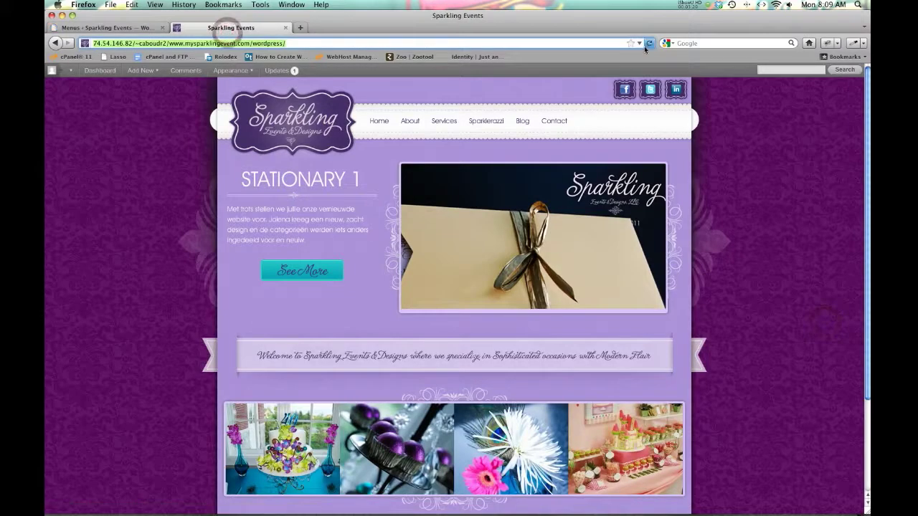
# Step: Reload the live site and scroll to confirm Home now heads the footer links
pyautogui.click(648, 43)
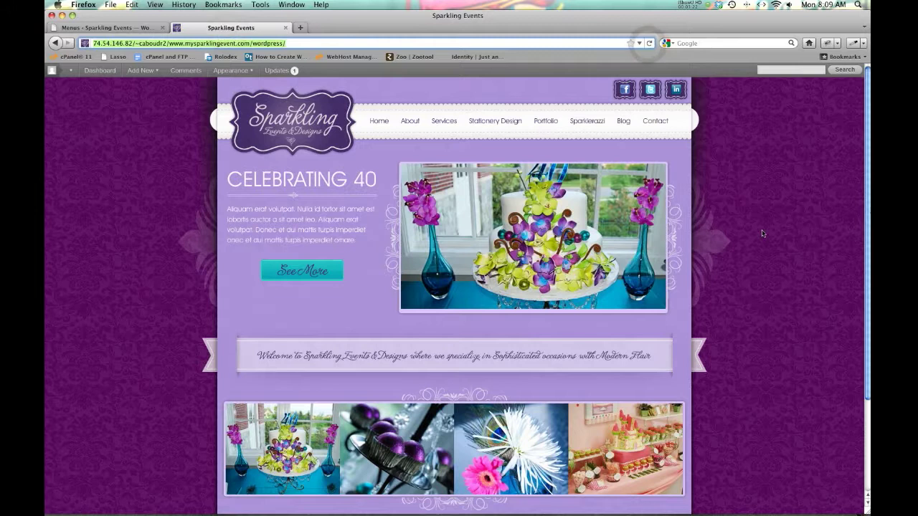
pyautogui.scroll(-3, 762, 233)
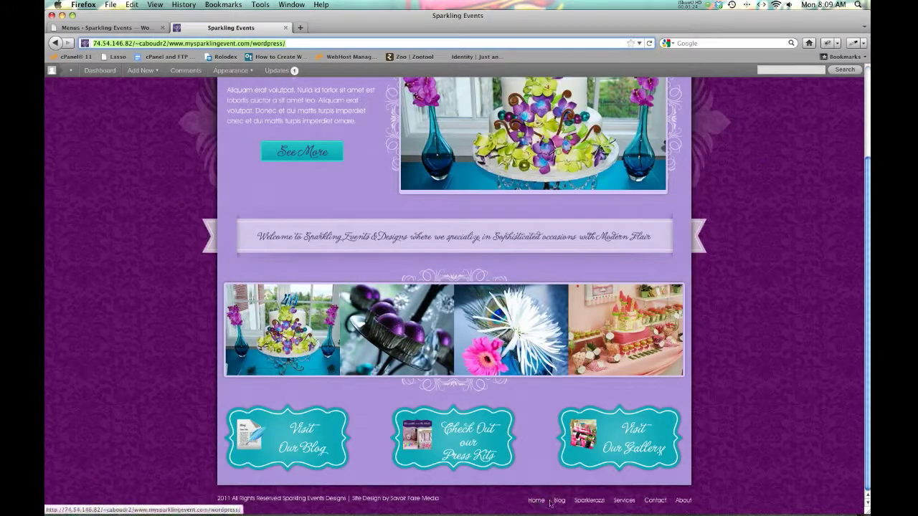